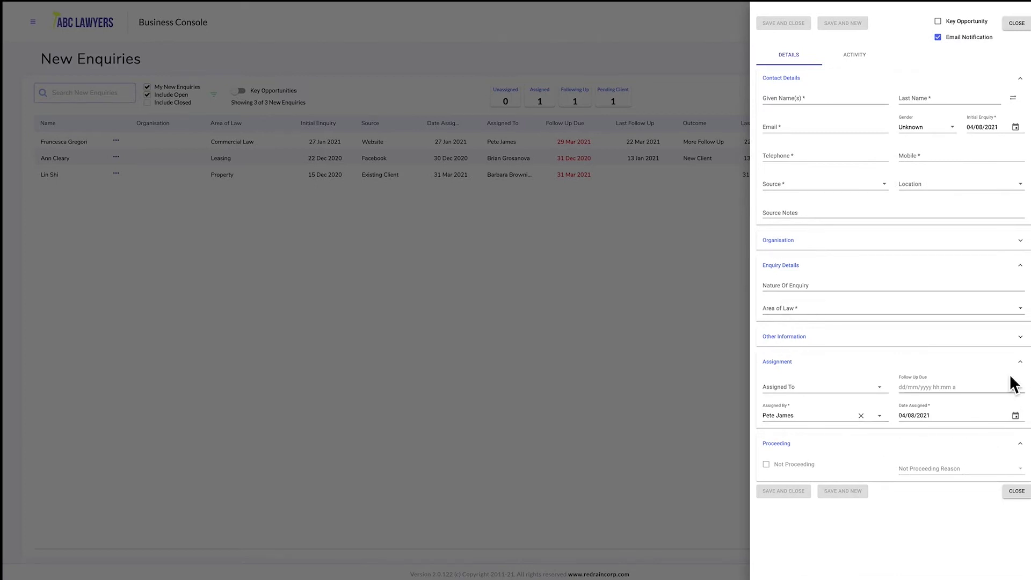
Type the contact's given name under Contact Details.
{"action": "left_click", "coordinate": [802, 107]}
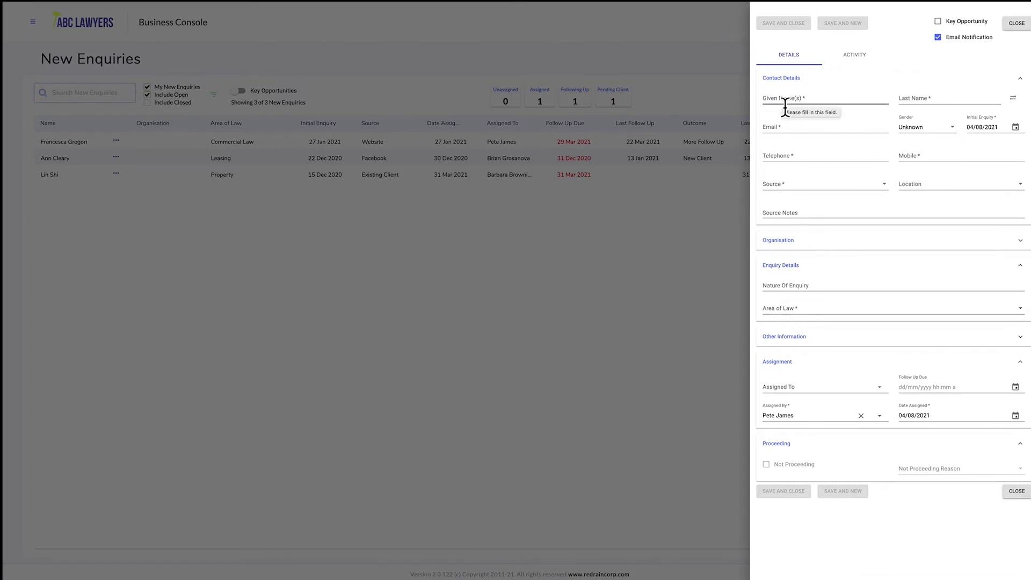
{"action": "type", "text": "Aaron"}
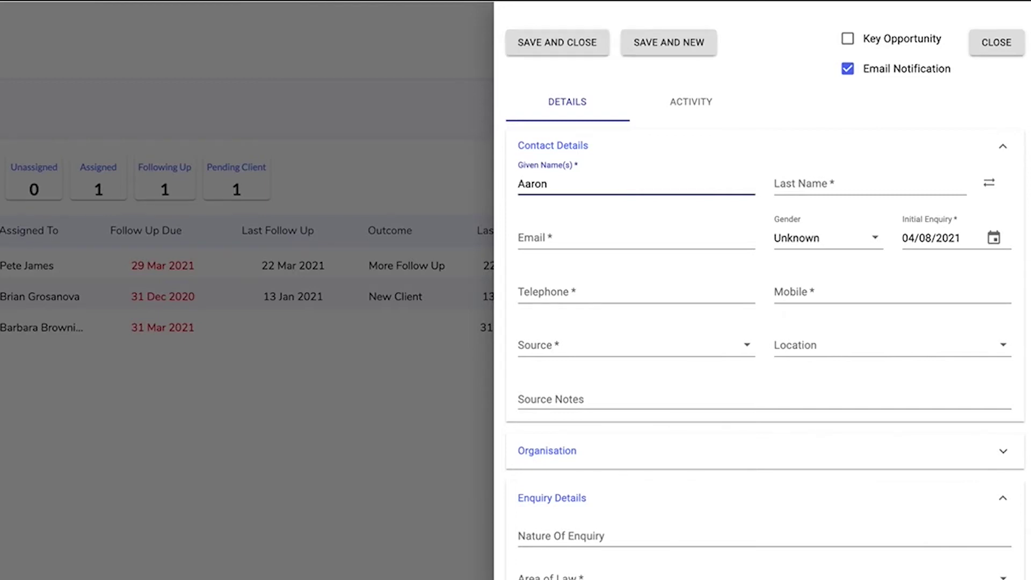
{"action": "left_click", "coordinate": [775, 184]}
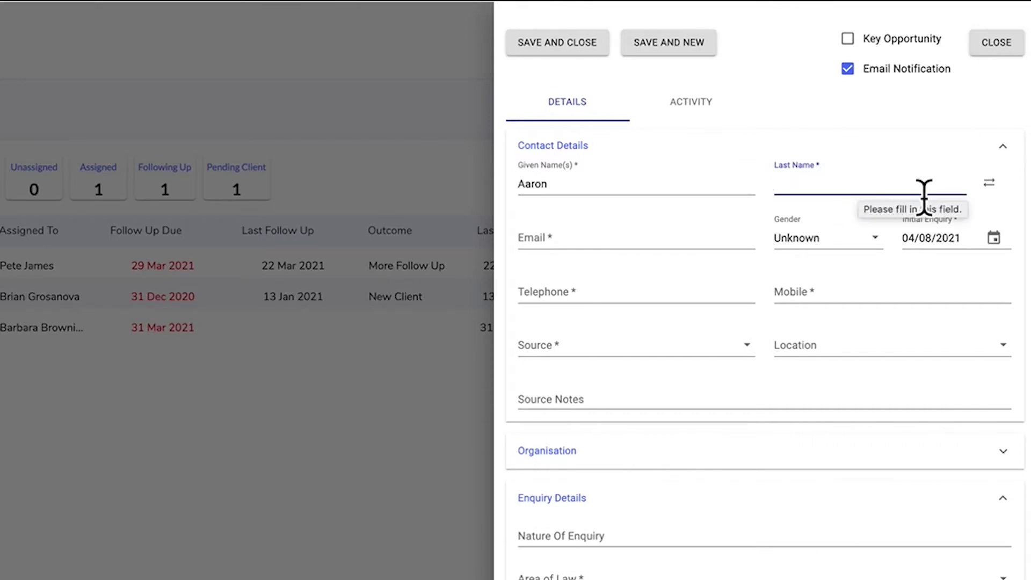
Switch to choosing an existing client and pick a matching name from the client list.
{"action": "left_click", "coordinate": [990, 183]}
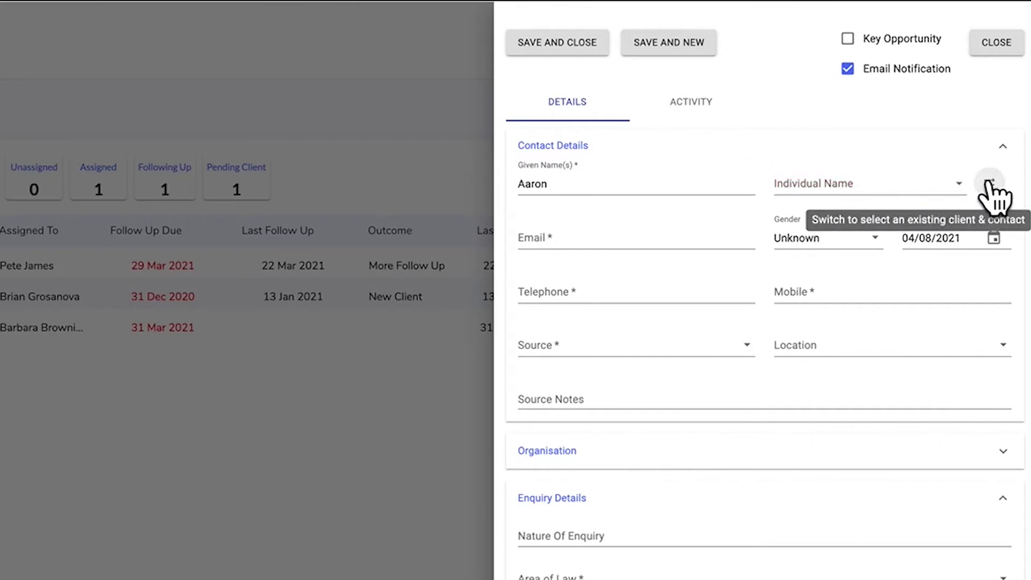
{"action": "left_click", "coordinate": [910, 197]}
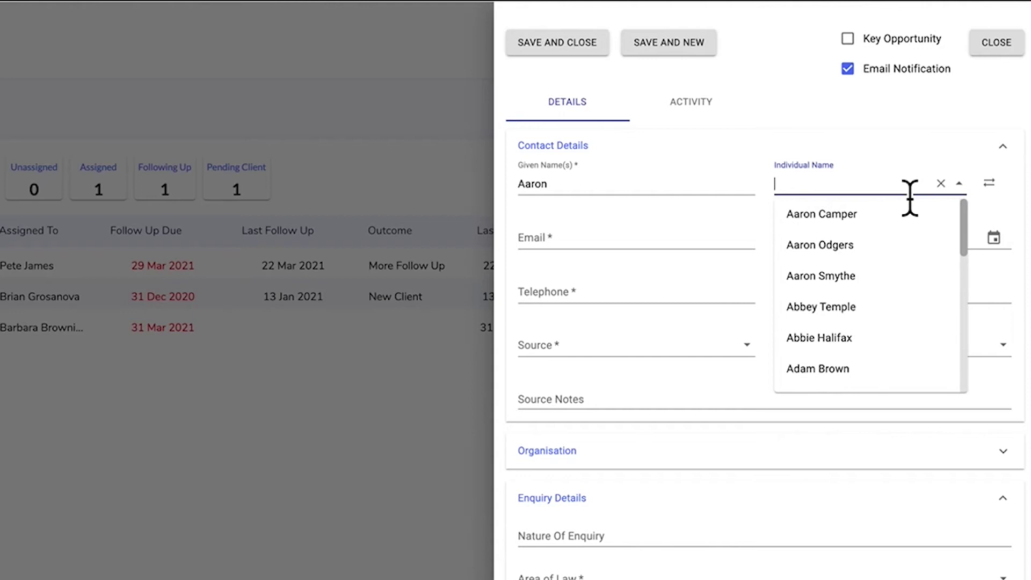
{"action": "type", "text": "aaro"}
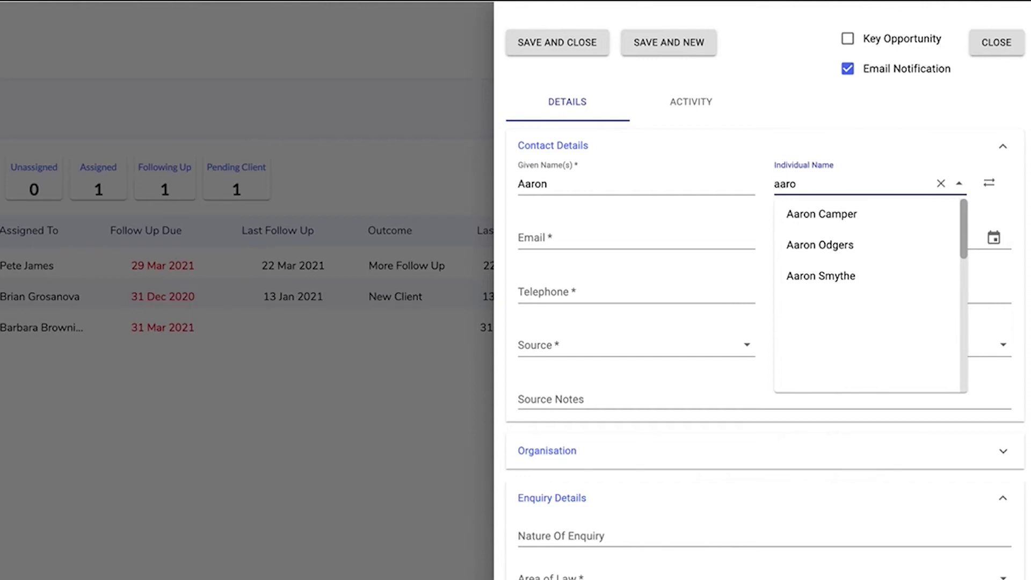
{"action": "left_click", "coordinate": [862, 214]}
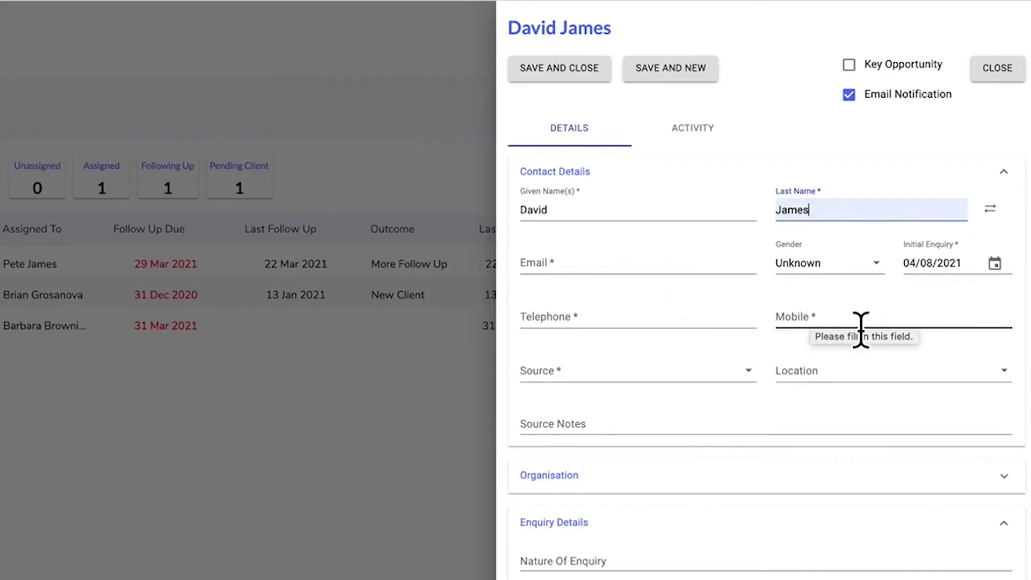
{"action": "left_click", "coordinate": [636, 280]}
Enter the contact's e-mail address so Telephone and Mobile are no longer required.
{"action": "left_click", "coordinate": [613, 321]}
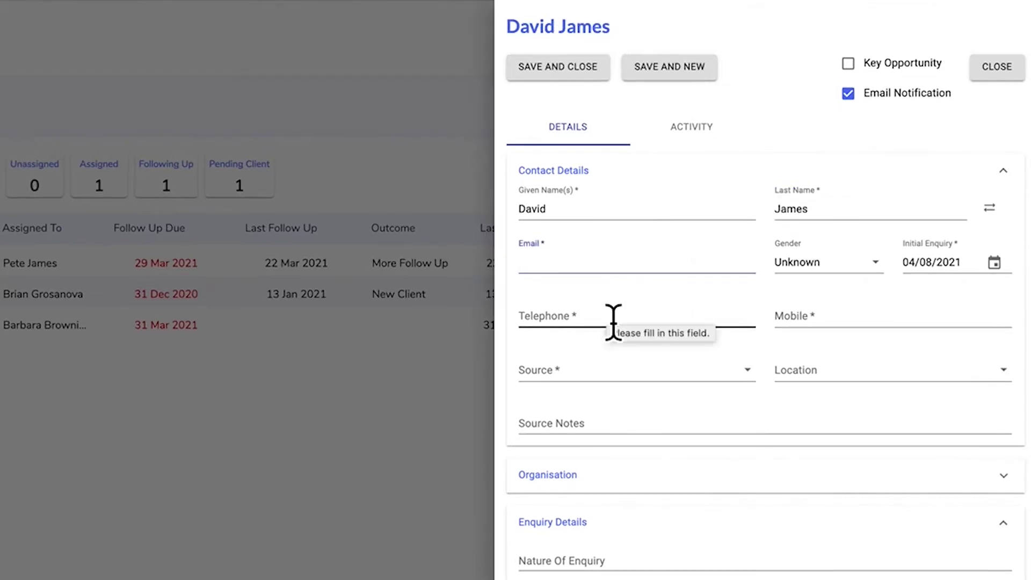
{"action": "left_click", "coordinate": [843, 324]}
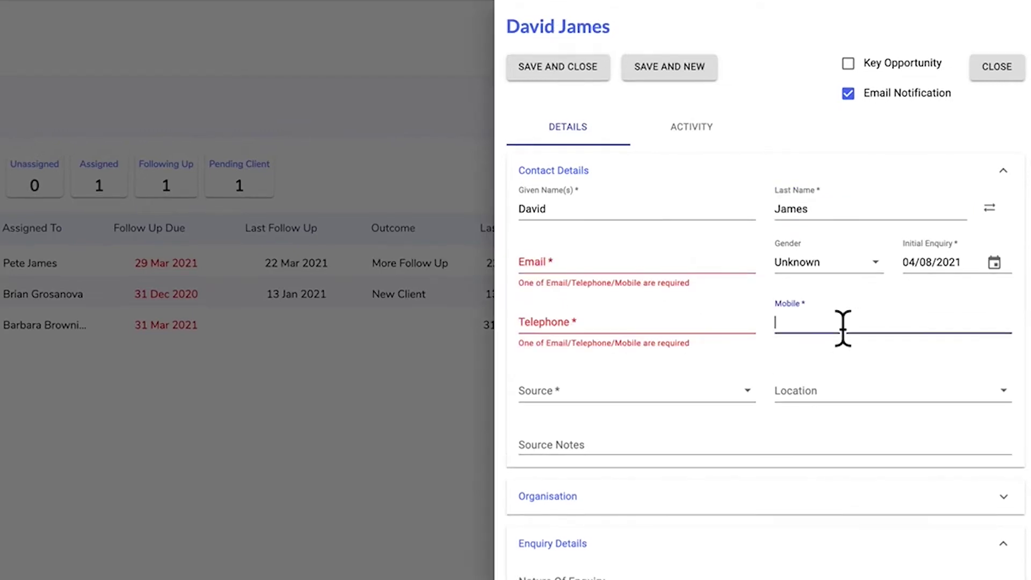
{"action": "left_click", "coordinate": [589, 271]}
{"action": "type", "text": "djames"}
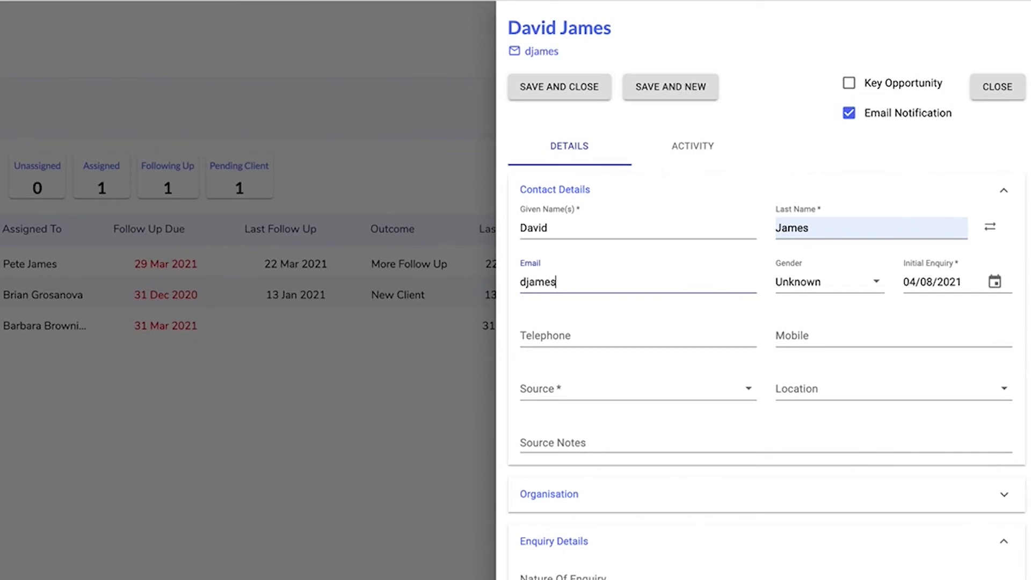
{"action": "type", "text": "@test.com"}
{"action": "scroll", "coordinate": [642, 214], "scroll_direction": "down", "scroll_amount": 3}
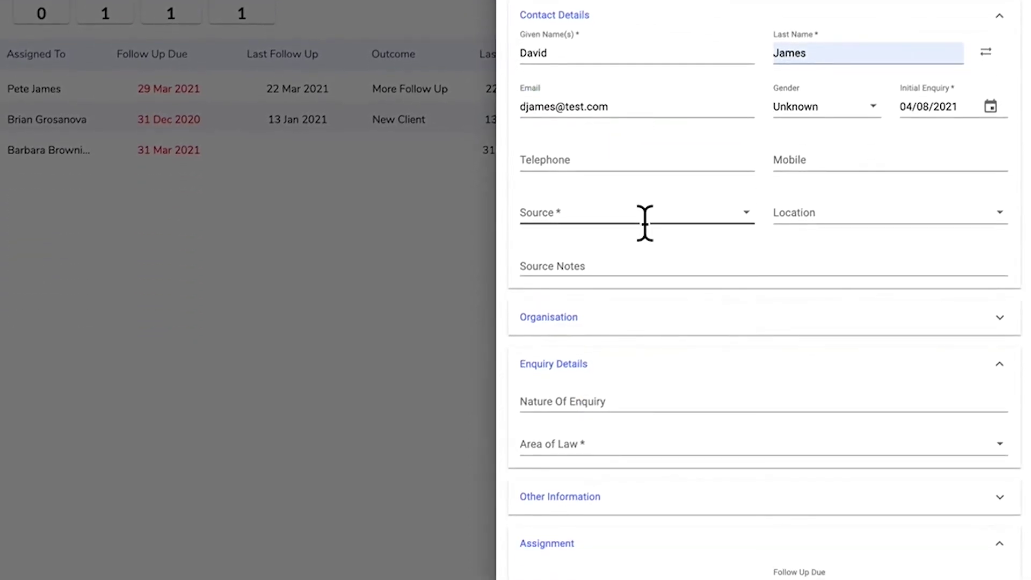
Set the source to Friends/Family with a note that the enquirer is a friend of the Senior Partner.
{"action": "left_click", "coordinate": [747, 215]}
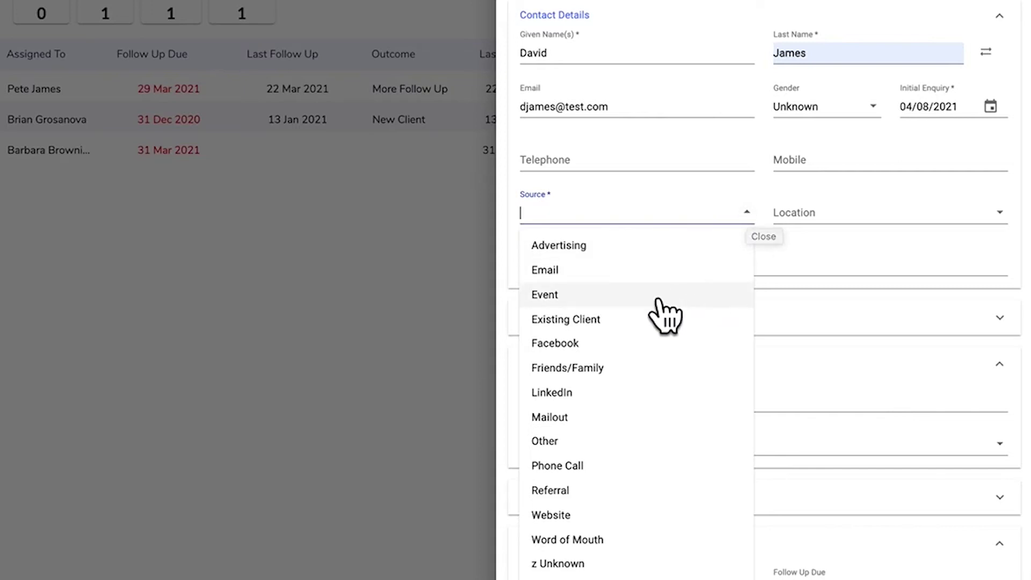
{"action": "left_click", "coordinate": [593, 369]}
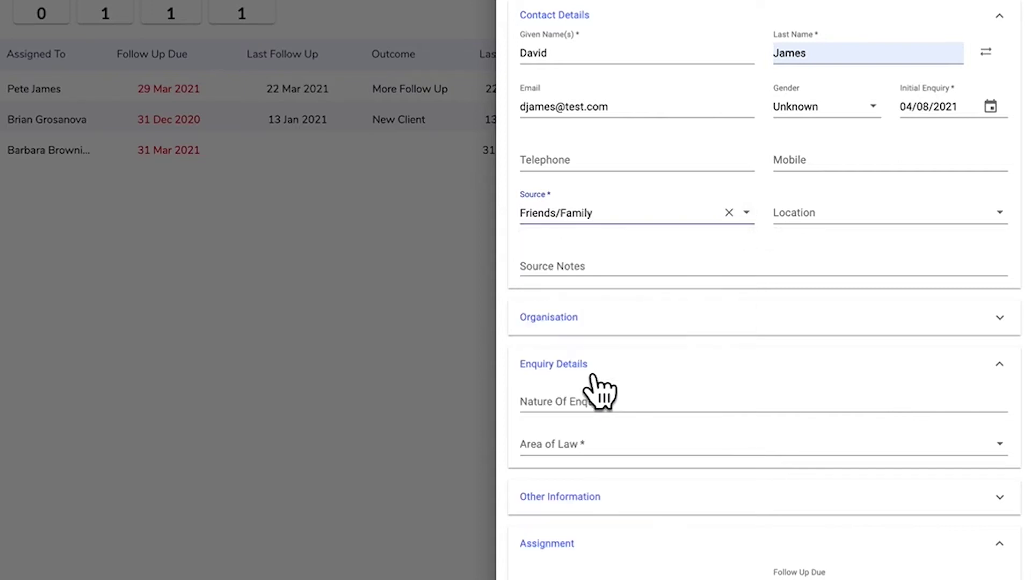
{"action": "left_click", "coordinate": [582, 274]}
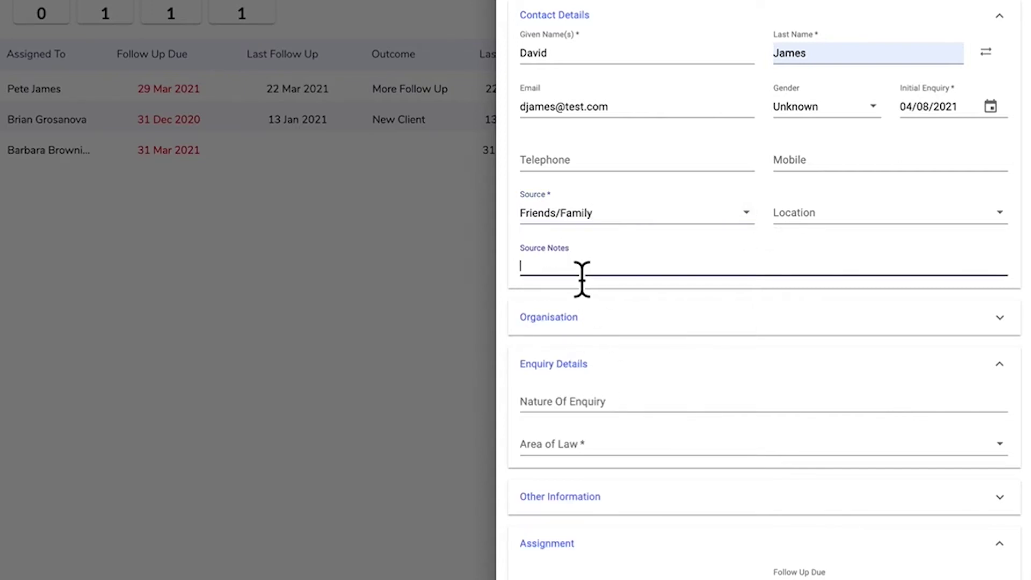
{"action": "type", "text": "David is a friend of our Senior Partner"}
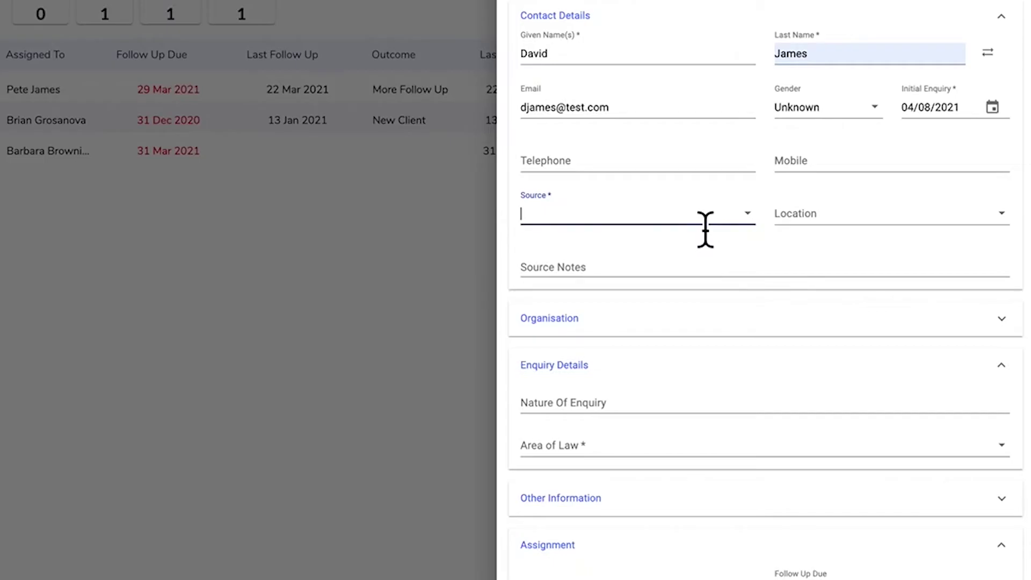
Change the source to Referral and enter the referrer's name in Source Notes.
{"action": "left_click", "coordinate": [749, 215]}
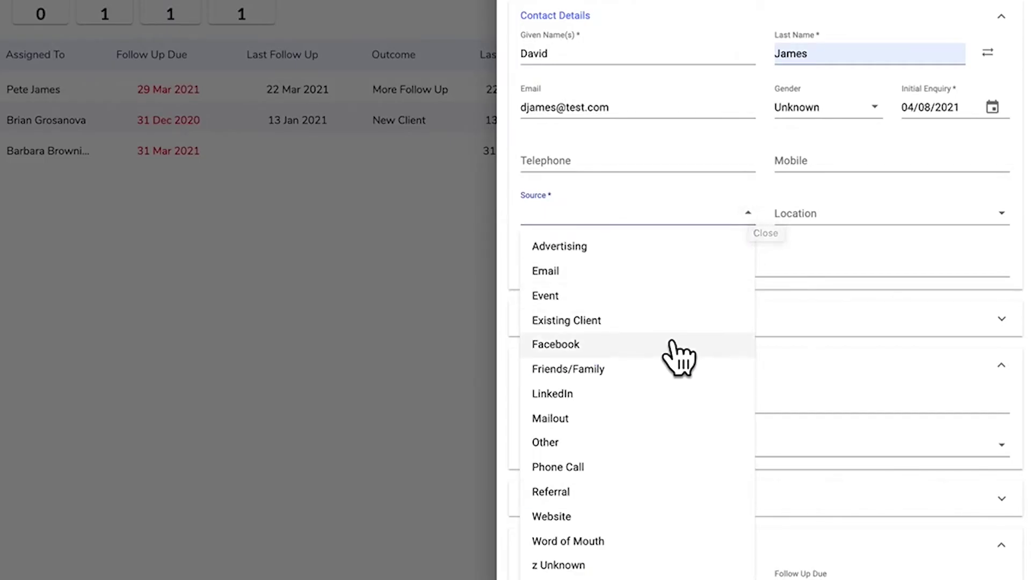
{"action": "left_click", "coordinate": [610, 502]}
{"action": "left_click", "coordinate": [747, 268]}
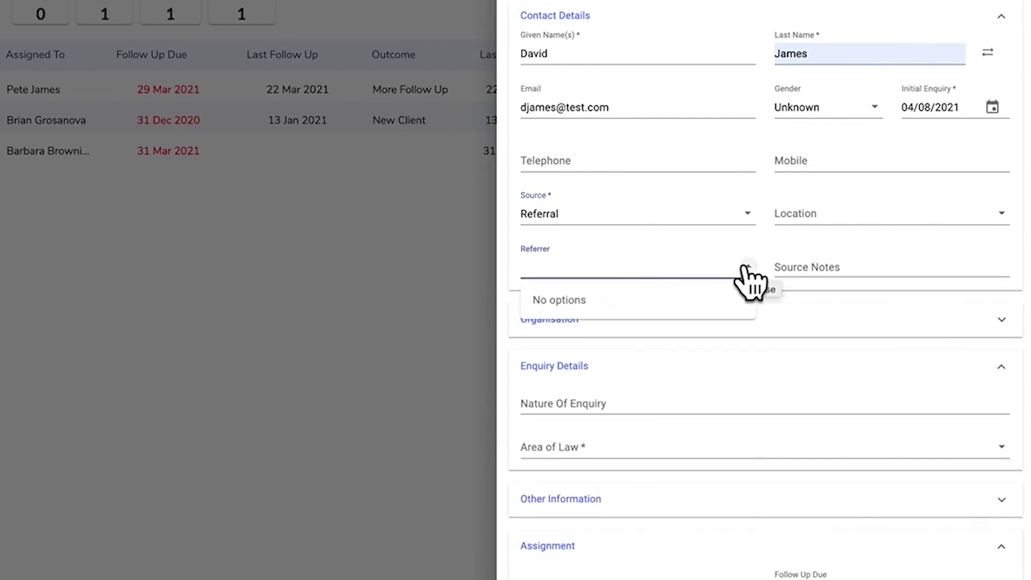
{"action": "scroll", "coordinate": [671, 435], "scroll_direction": "down", "scroll_amount": 1}
{"action": "scroll", "coordinate": [671, 432], "scroll_direction": "down", "scroll_amount": 3}
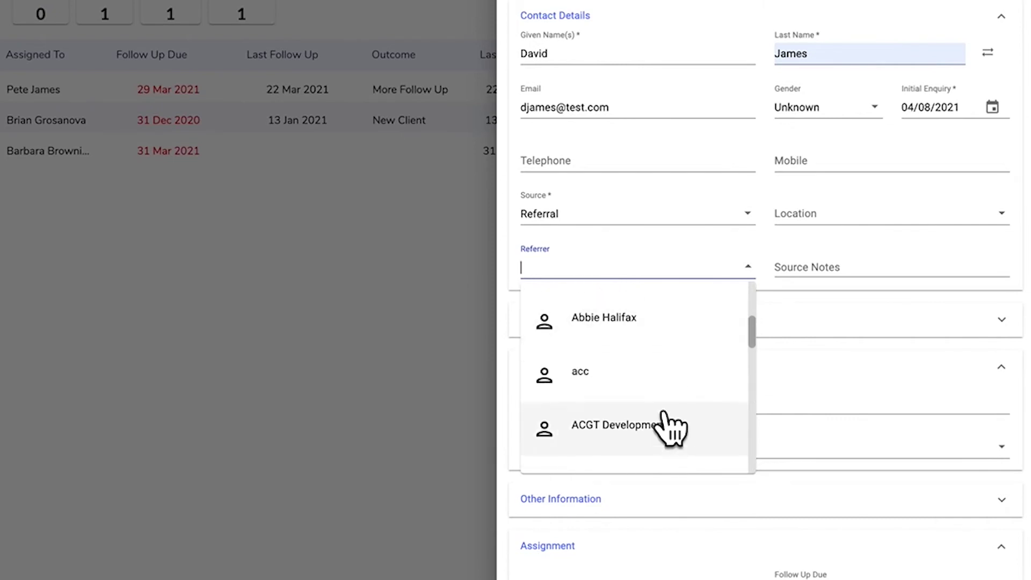
{"action": "left_click", "coordinate": [808, 269]}
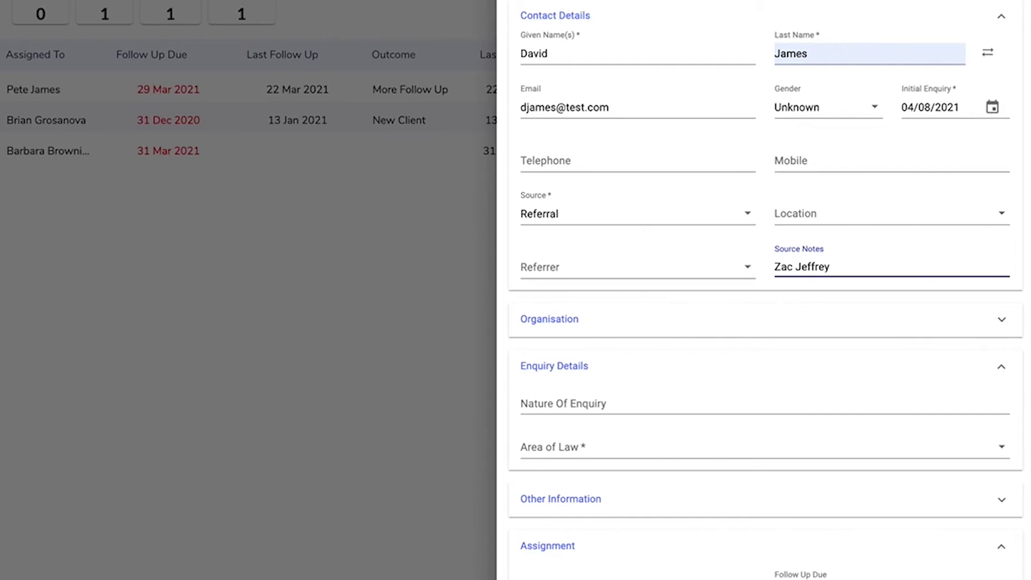
{"action": "scroll", "coordinate": [994, 99], "scroll_direction": "down", "scroll_amount": 3}
{"action": "left_click", "coordinate": [1001, 69]}
Set the location to London and record organisation IBM with position CTO.
{"action": "left_click", "coordinate": [881, 102]}
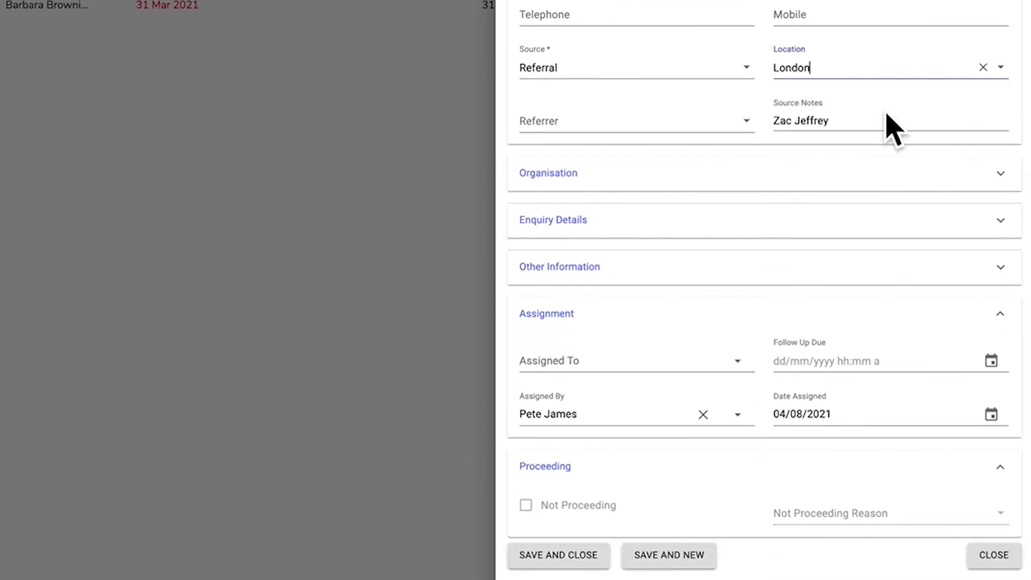
{"action": "left_click", "coordinate": [1000, 177]}
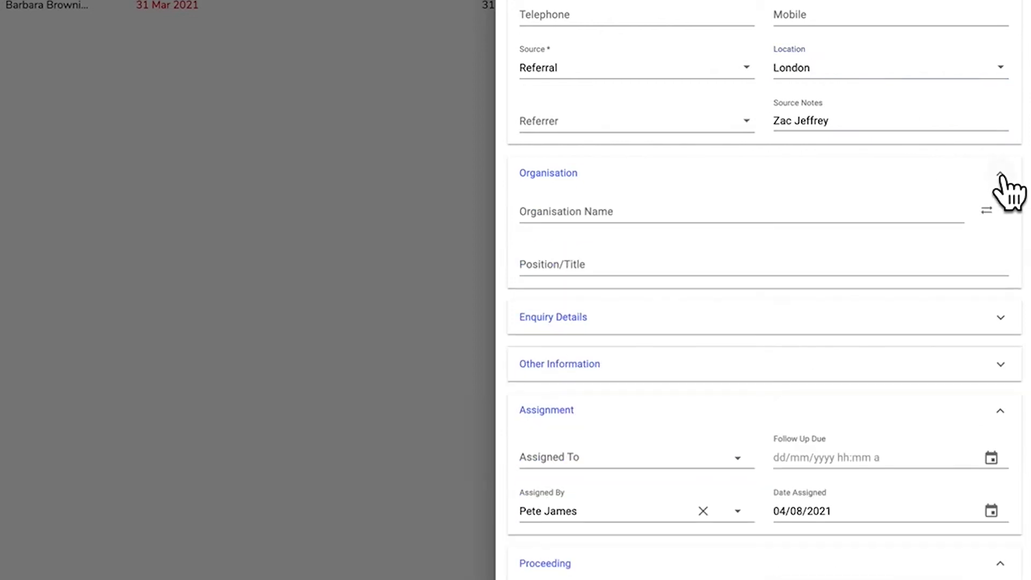
{"action": "left_click", "coordinate": [728, 222]}
{"action": "type", "text": "IBM"}
{"action": "left_click", "coordinate": [619, 299]}
{"action": "type", "text": "CTO"}
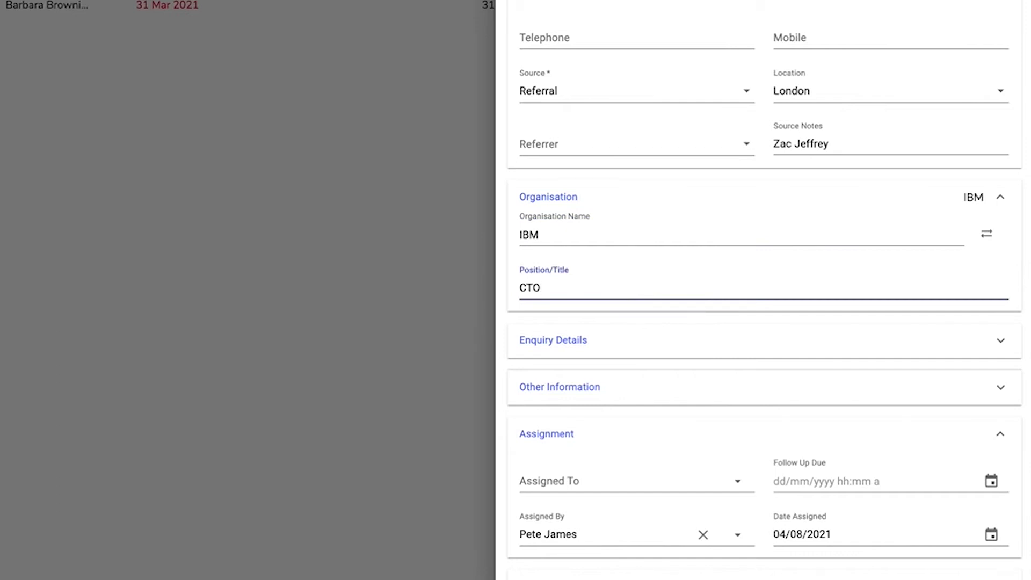
{"action": "scroll", "coordinate": [776, 143], "scroll_direction": "down", "scroll_amount": 3}
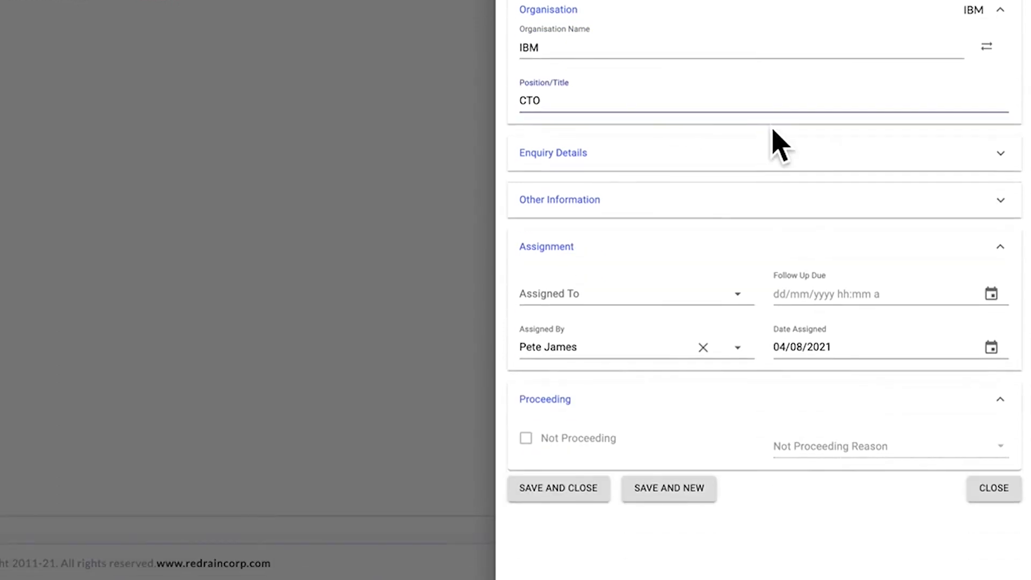
Enter 'Office Leasing arrangements' as Nature Of Enquiry, choose Leasing as Area of Law, and expand Other Information.
{"action": "left_click", "coordinate": [998, 153]}
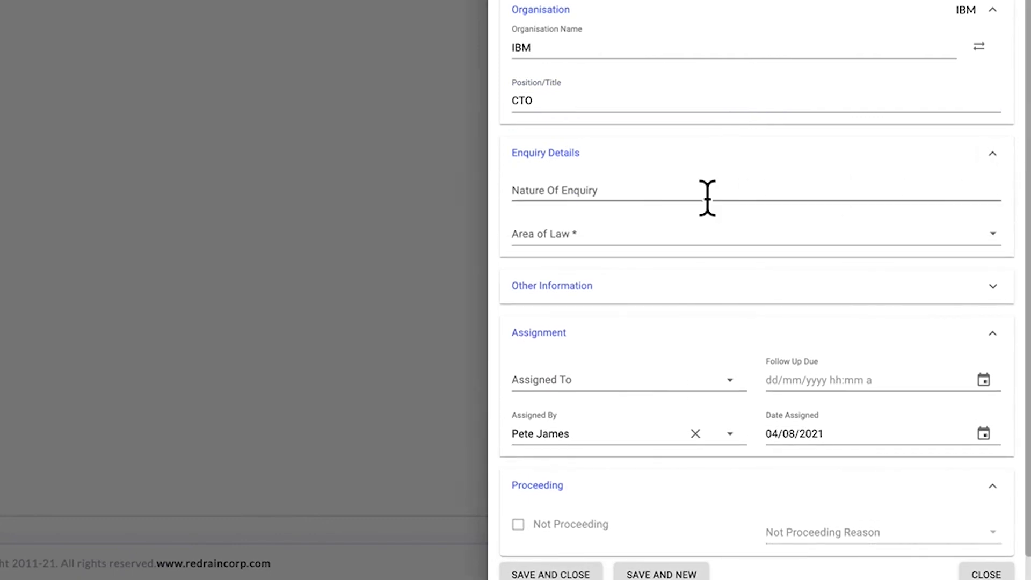
{"action": "left_click", "coordinate": [666, 204]}
{"action": "type", "text": "Office Lea"}
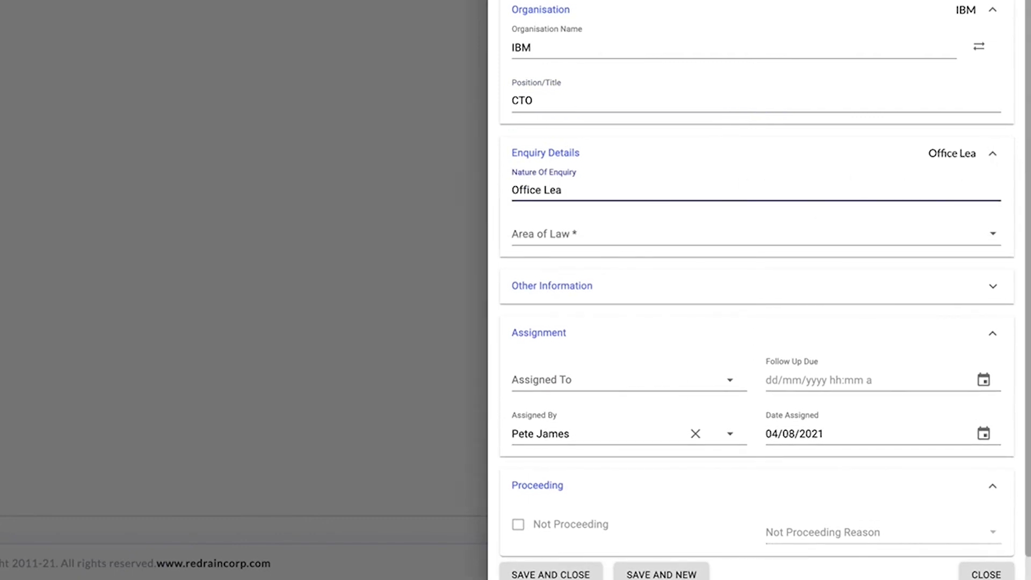
{"action": "type", "text": "sing arrangements"}
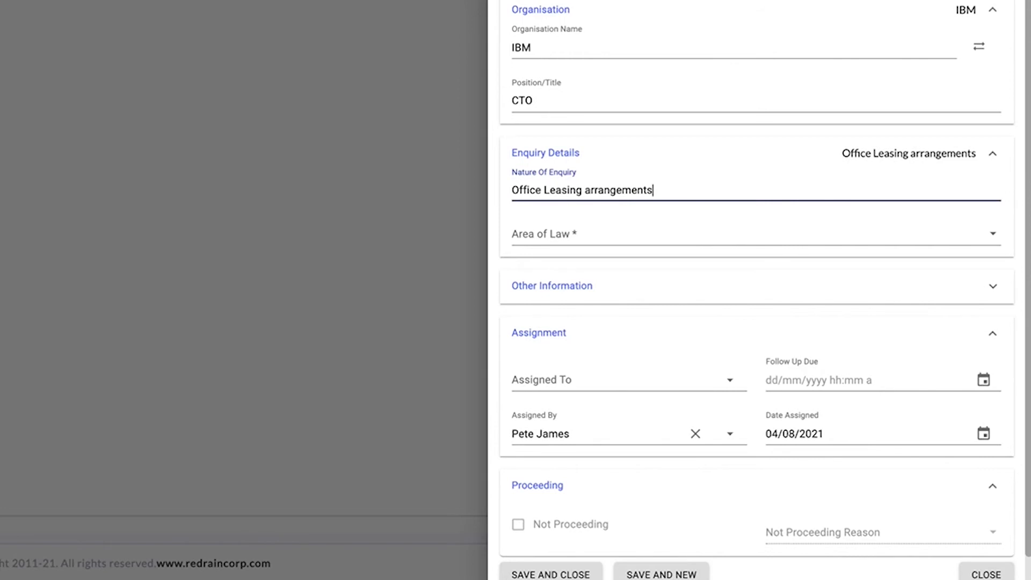
{"action": "left_click", "coordinate": [675, 240]}
{"action": "left_click", "coordinate": [590, 442]}
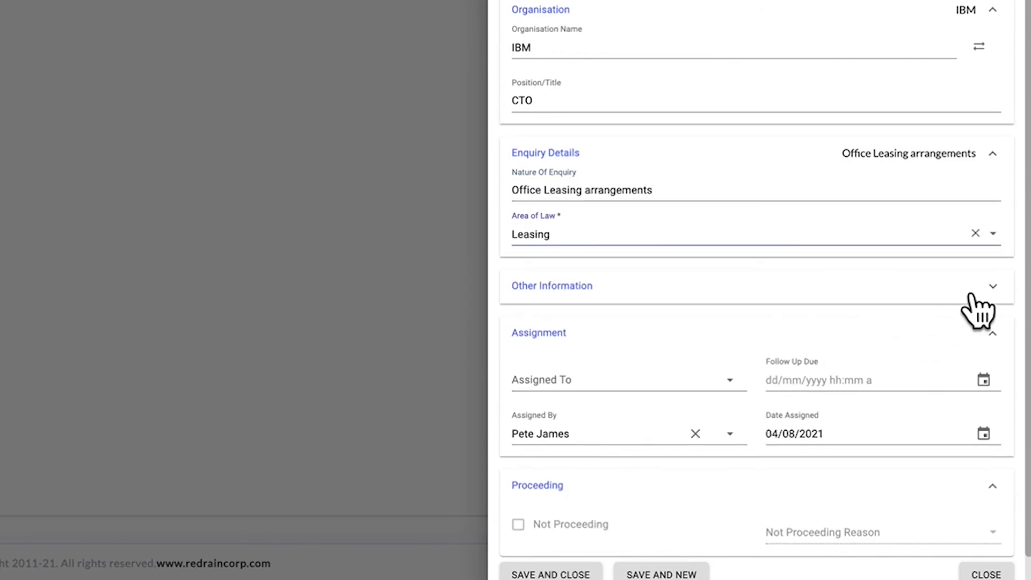
{"action": "left_click", "coordinate": [991, 304]}
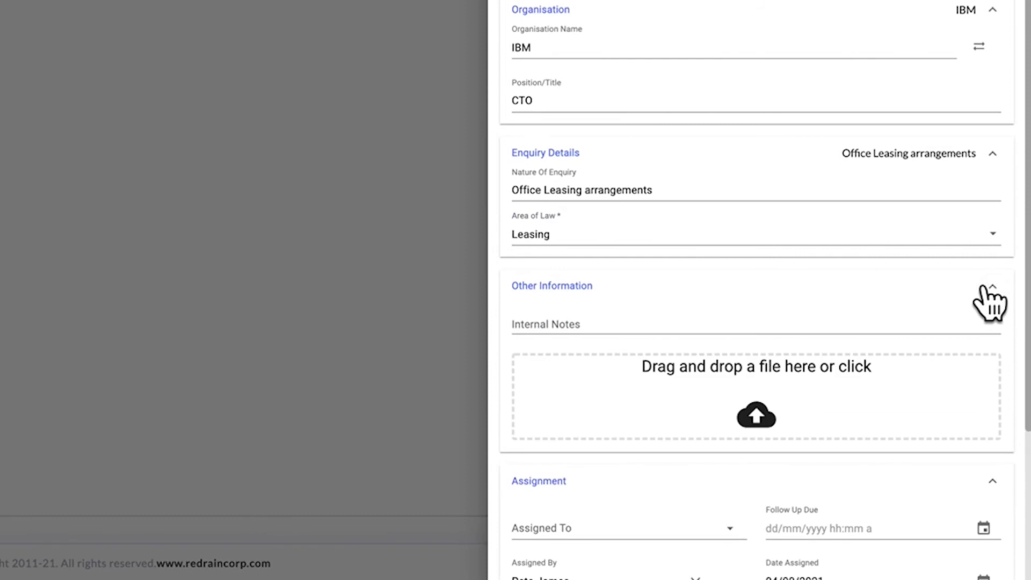
Add an Internal Notes entry with the after-hours contact number and attach the enquirer's .docx document.
{"action": "left_click", "coordinate": [555, 337]}
{"action": "type", "text": "David "}
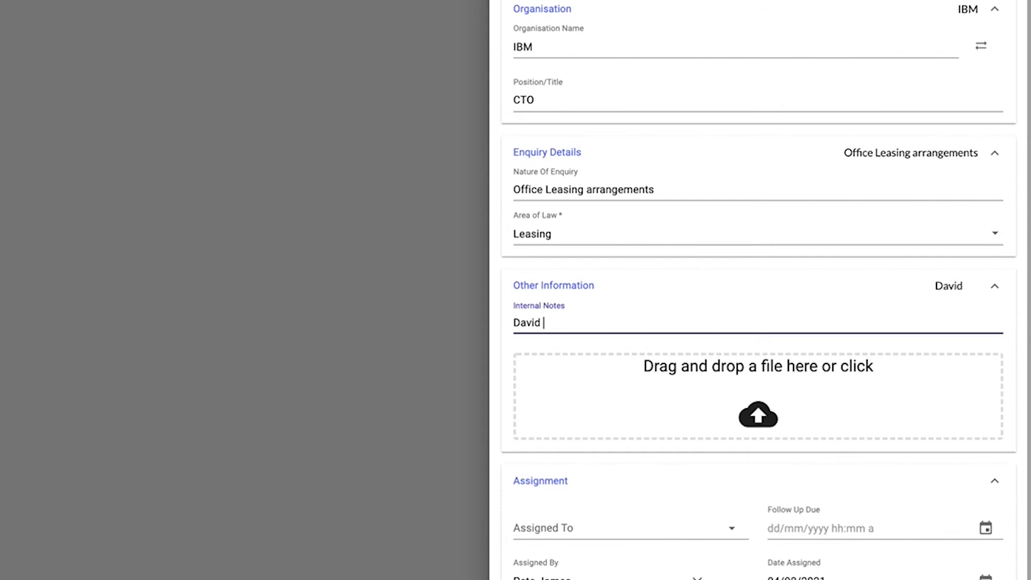
{"action": "type", "text": "can be cont"}
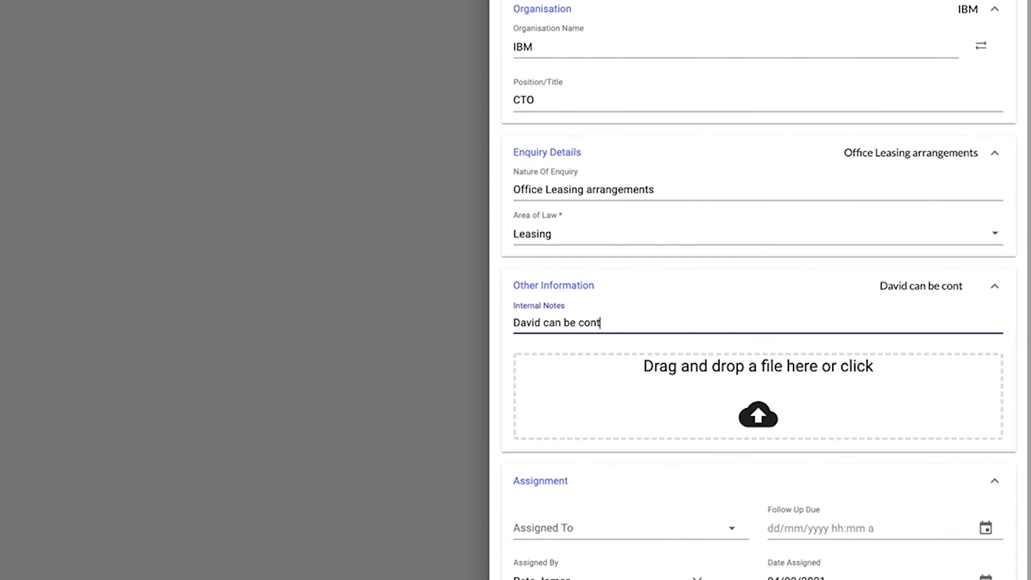
{"action": "type", "text": "acted after ho"}
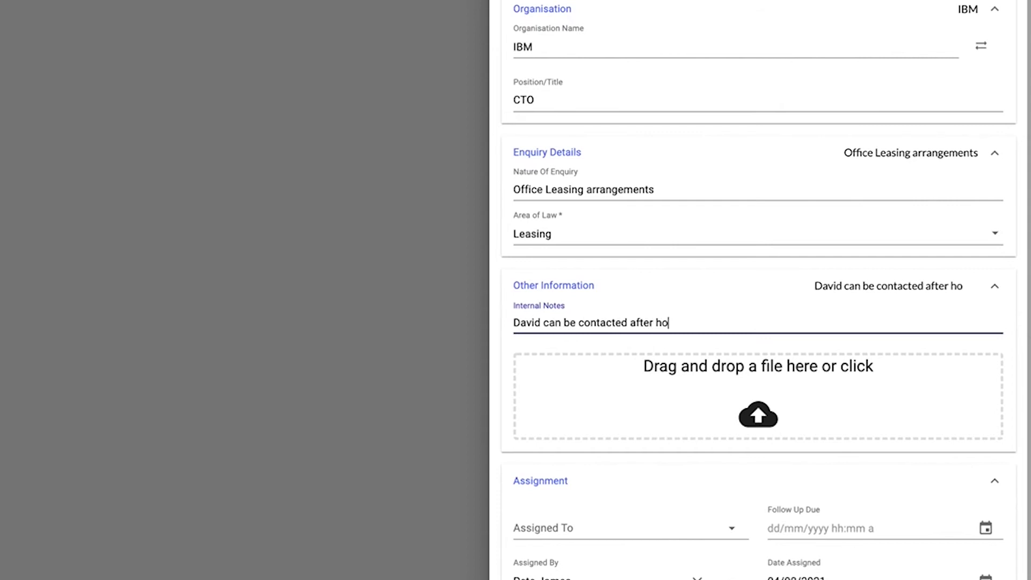
{"action": "type", "text": "urs on 12"}
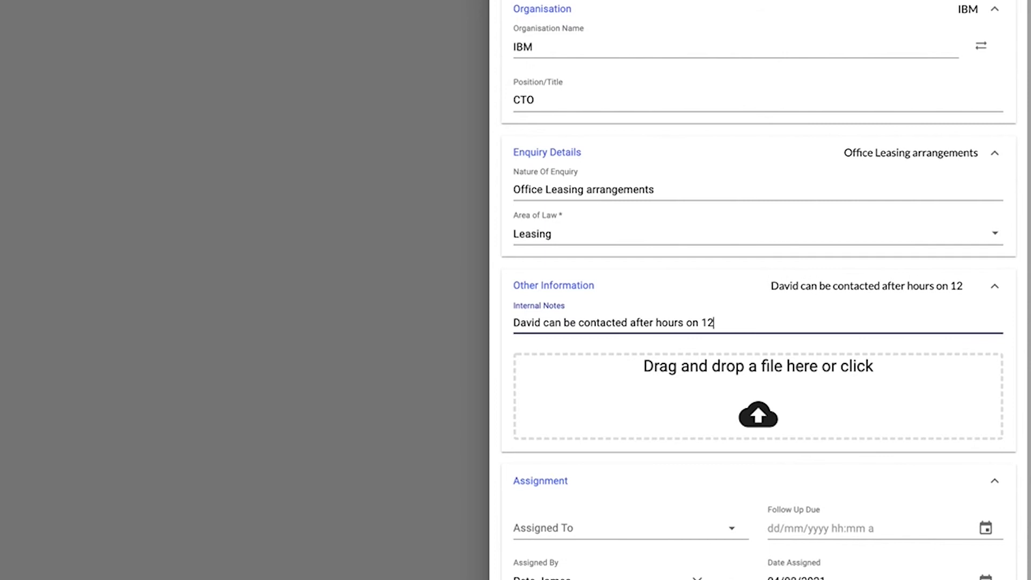
{"action": "type", "text": "345678."}
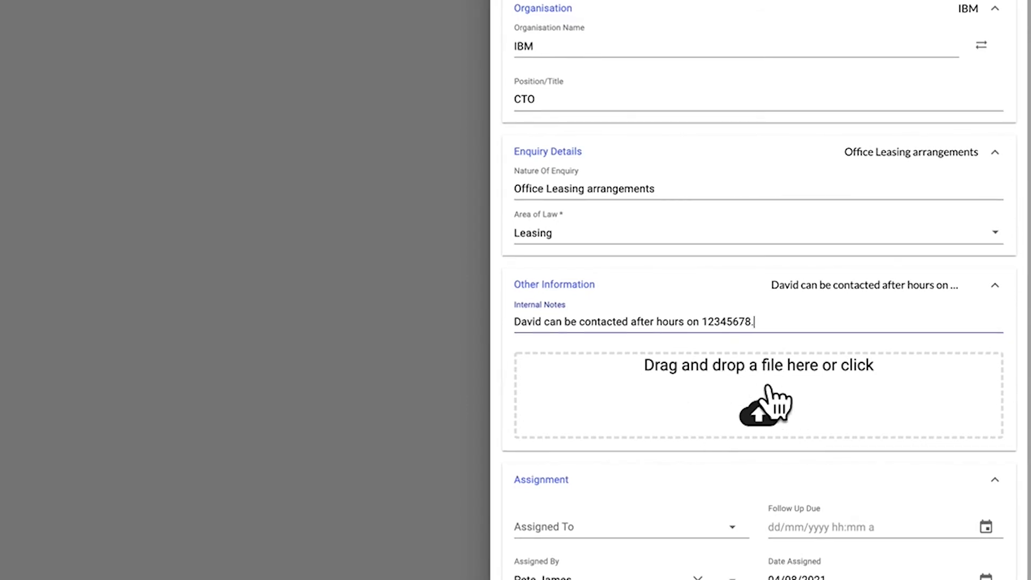
{"action": "mouse_move", "coordinate": [1028, 215]}
{"action": "left_mouse_down"}
{"action": "mouse_move", "coordinate": [983, 164]}
{"action": "mouse_move", "coordinate": [885, 301]}
{"action": "mouse_move", "coordinate": [801, 298]}
{"action": "mouse_move", "coordinate": [785, 373]}
{"action": "left_mouse_up"}
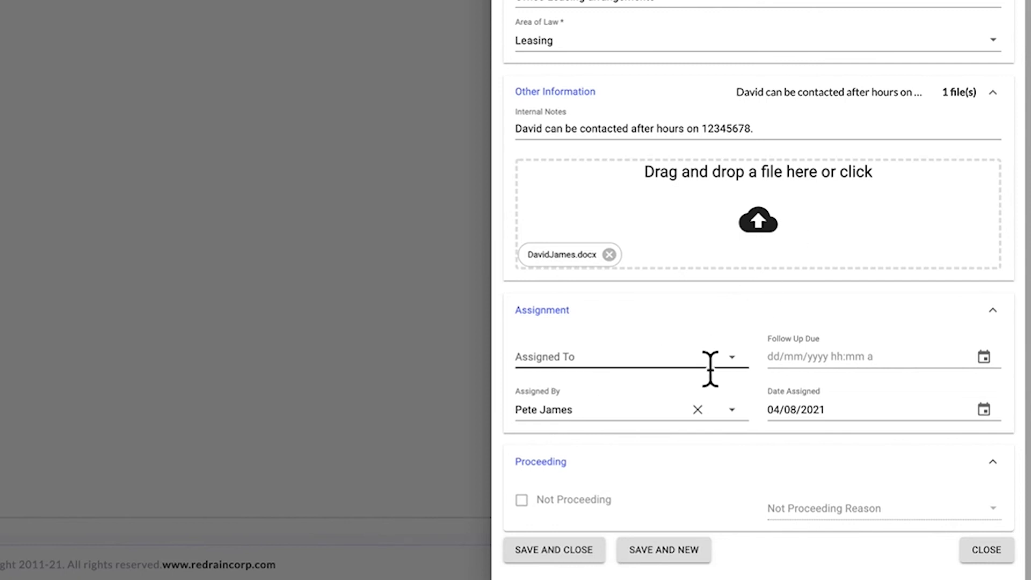
Assign the enquiry to a colleague and set Follow Up Due to 12/08/2021, 3:00 pm.
{"action": "left_click", "coordinate": [728, 359]}
{"action": "left_click", "coordinate": [655, 186]}
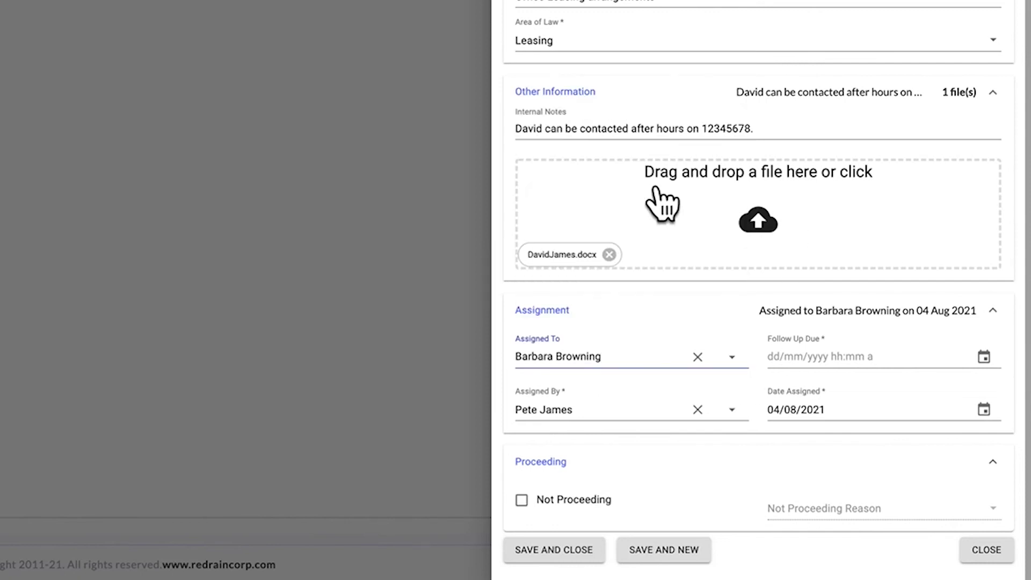
{"action": "left_click", "coordinate": [984, 357]}
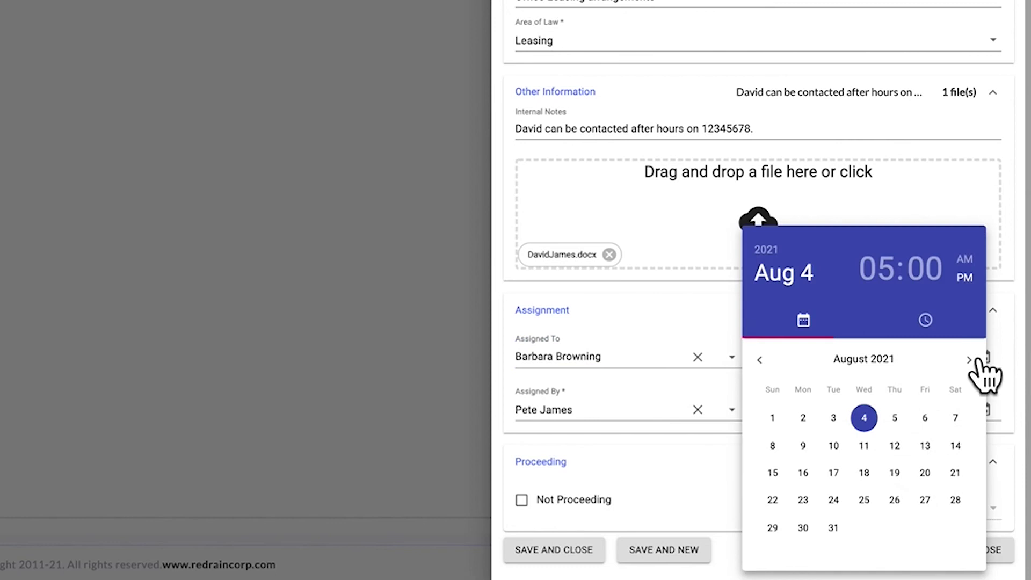
{"action": "left_click", "coordinate": [898, 446]}
{"action": "left_click", "coordinate": [955, 473]}
{"action": "left_click", "coordinate": [986, 422]}
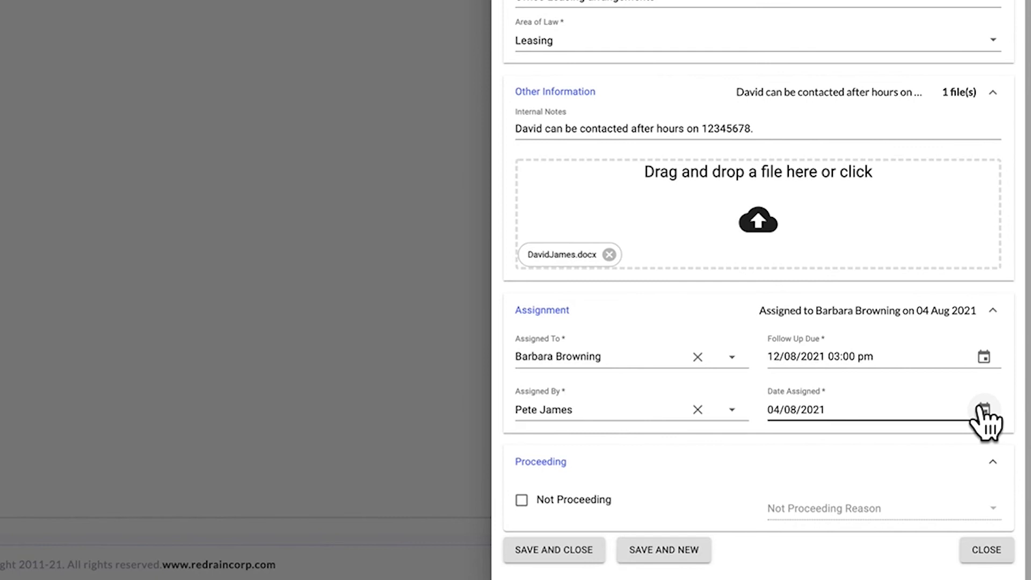
Mark the enquiry Not Proceeding with reason Price Sensitive, then save and close it.
{"action": "left_click", "coordinate": [522, 500]}
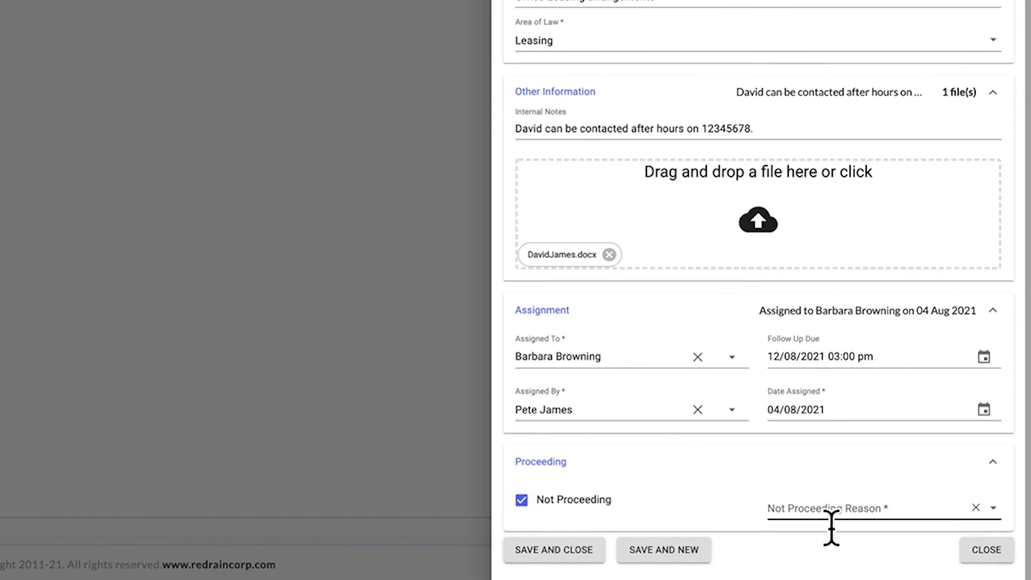
{"action": "left_click", "coordinate": [992, 510]}
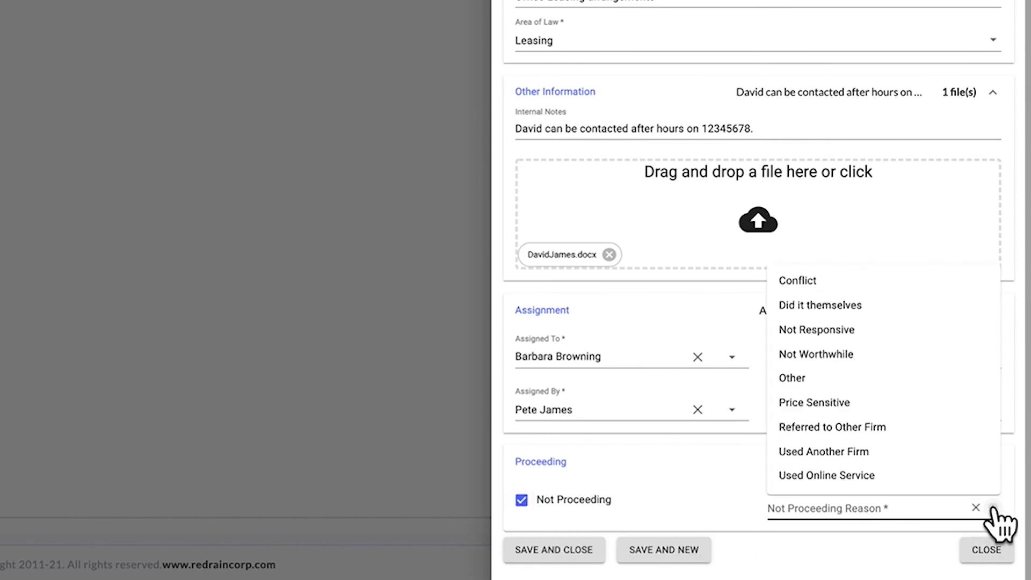
{"action": "left_click", "coordinate": [854, 403]}
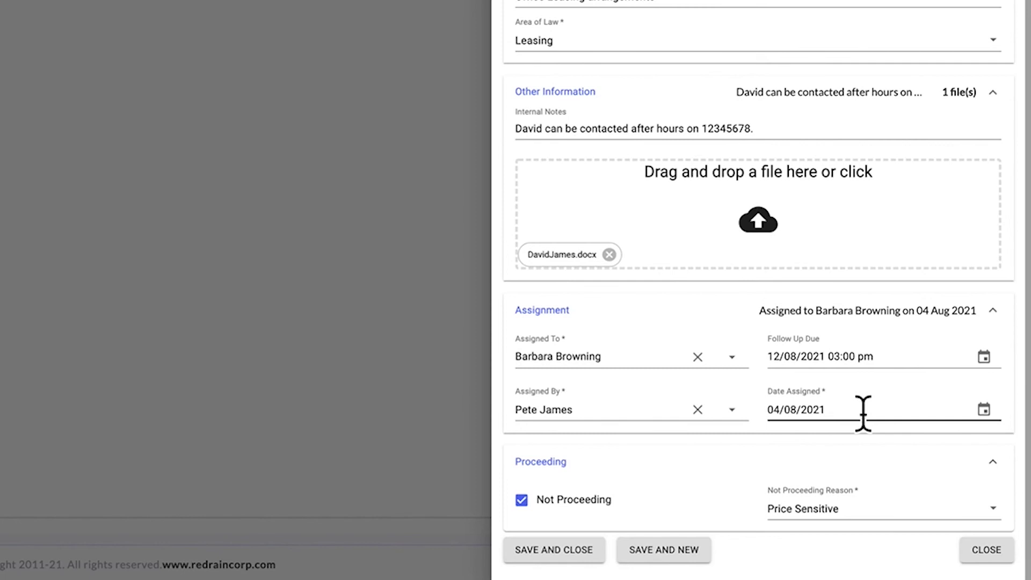
{"action": "left_click", "coordinate": [556, 550]}
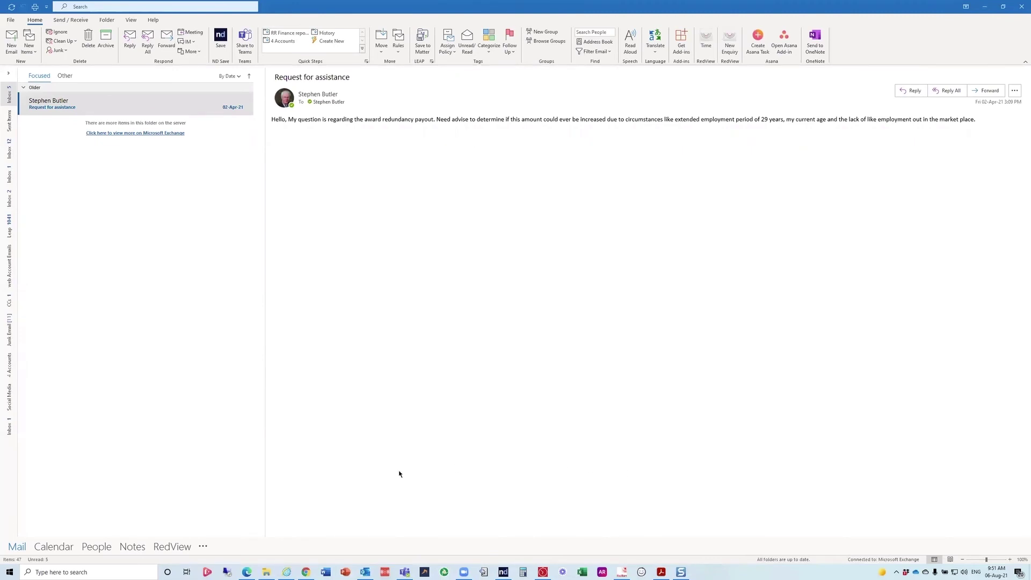
Select the 'Request for assistance' email and start a new RedView enquiry from it.
{"action": "left_click", "coordinate": [170, 548]}
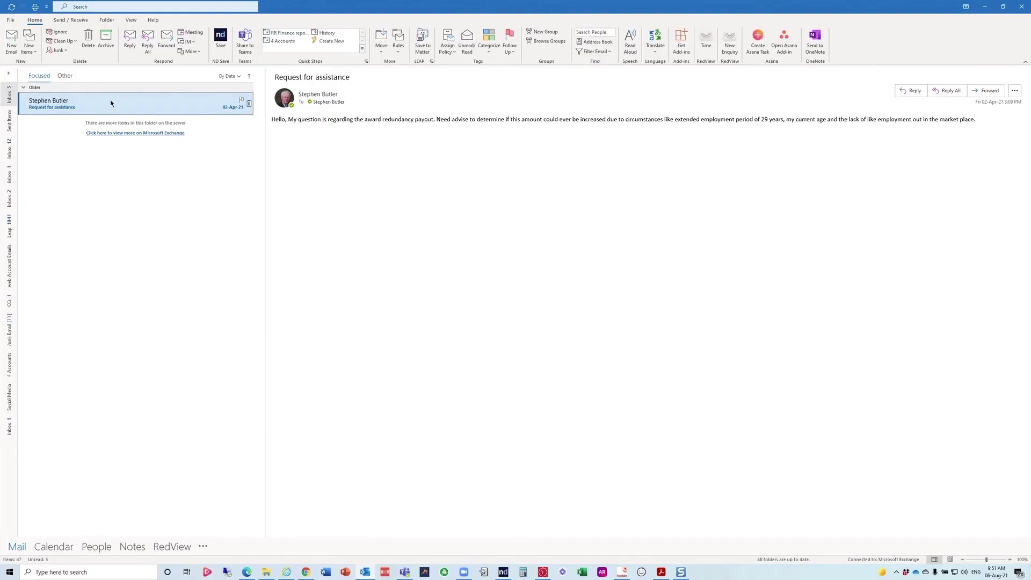
{"action": "left_click", "coordinate": [731, 48]}
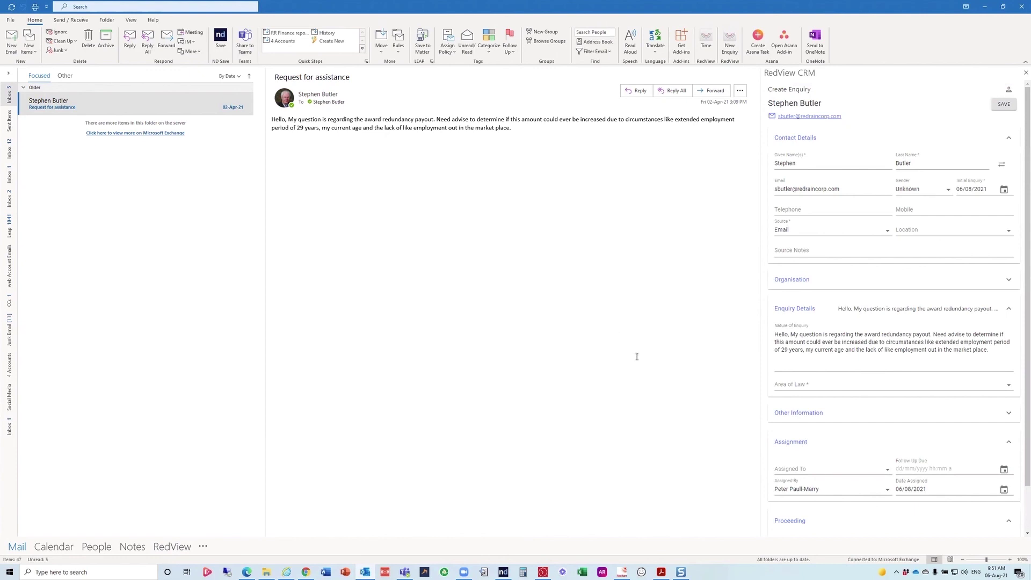
Open the Area of Law list in the prefilled RedView enquiry pane.
{"action": "left_click", "coordinate": [1009, 385]}
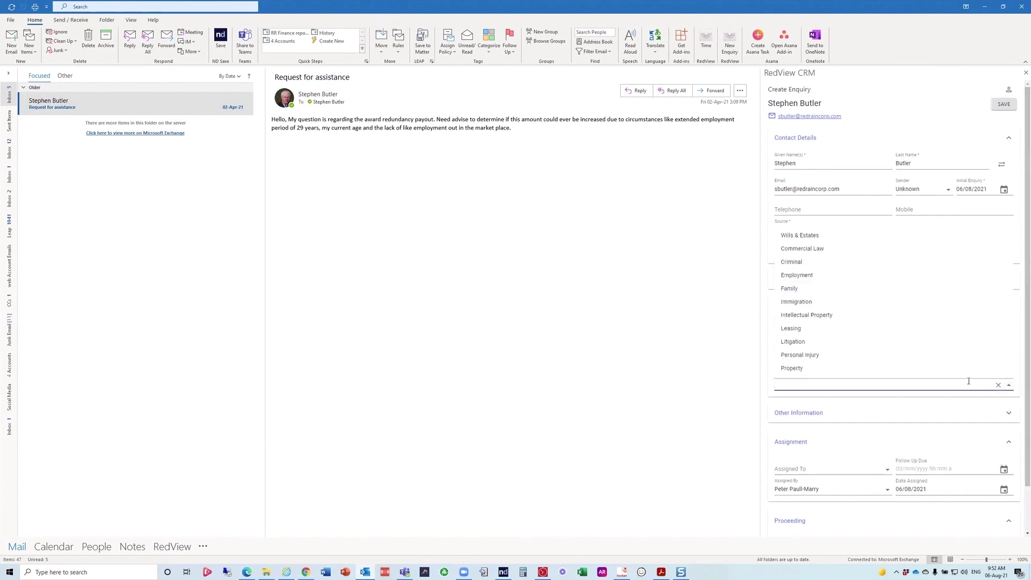